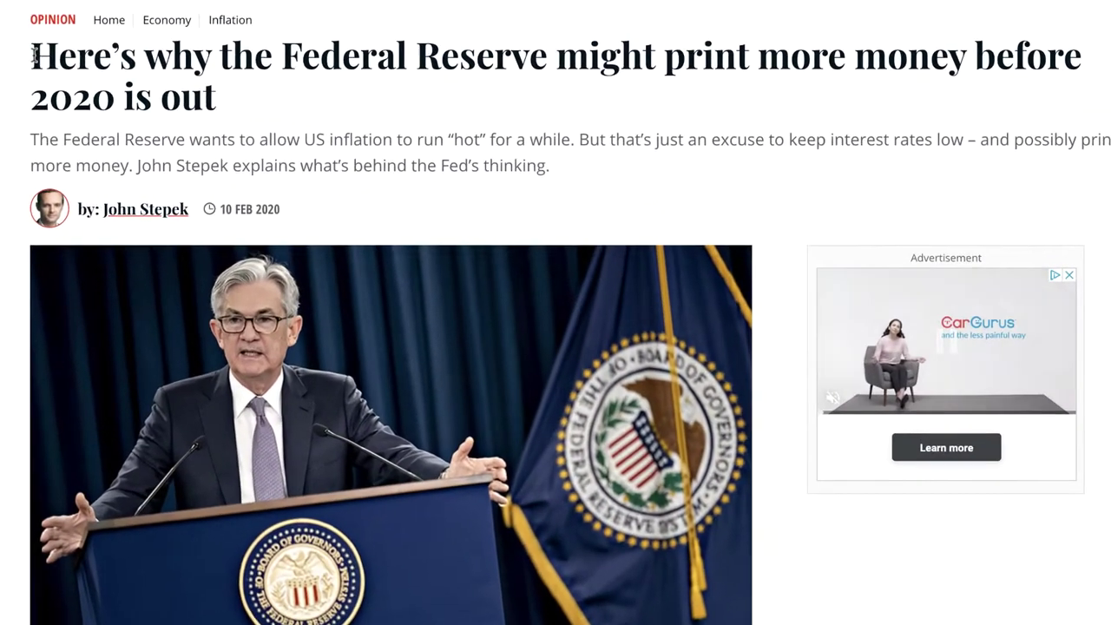
# Select the MoneyWeek headline about the Federal Reserve in the browser
pyautogui.moveTo(269, 110); pyautogui.dragTo(375, 134)
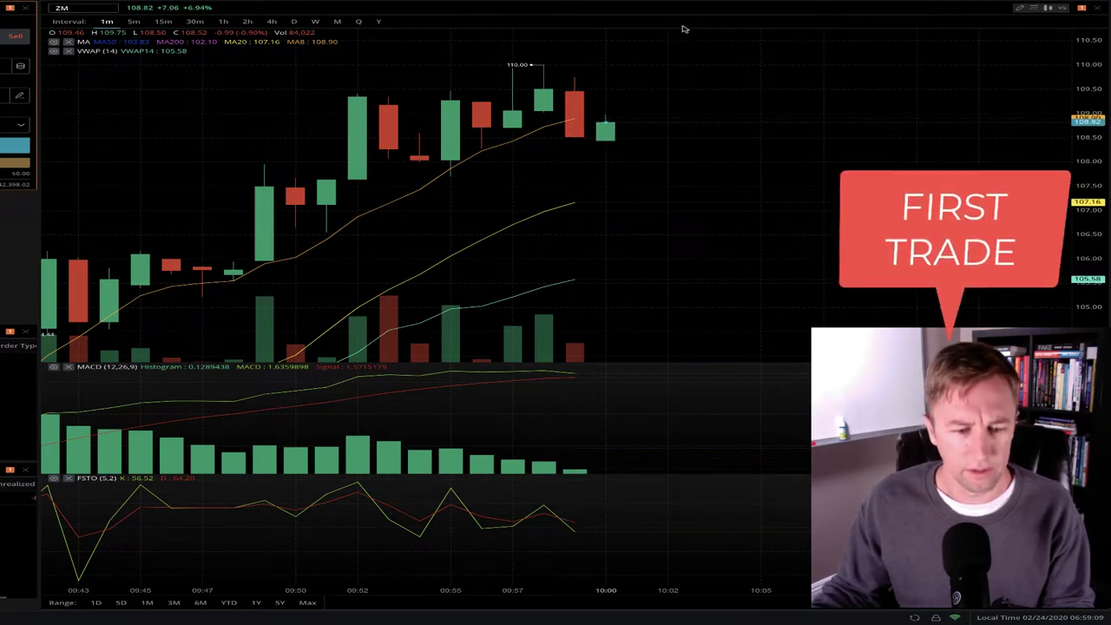
# Draw a horizontal line on the ZM 1-minute chart at about 108.51
pyautogui.click(1020, 8)
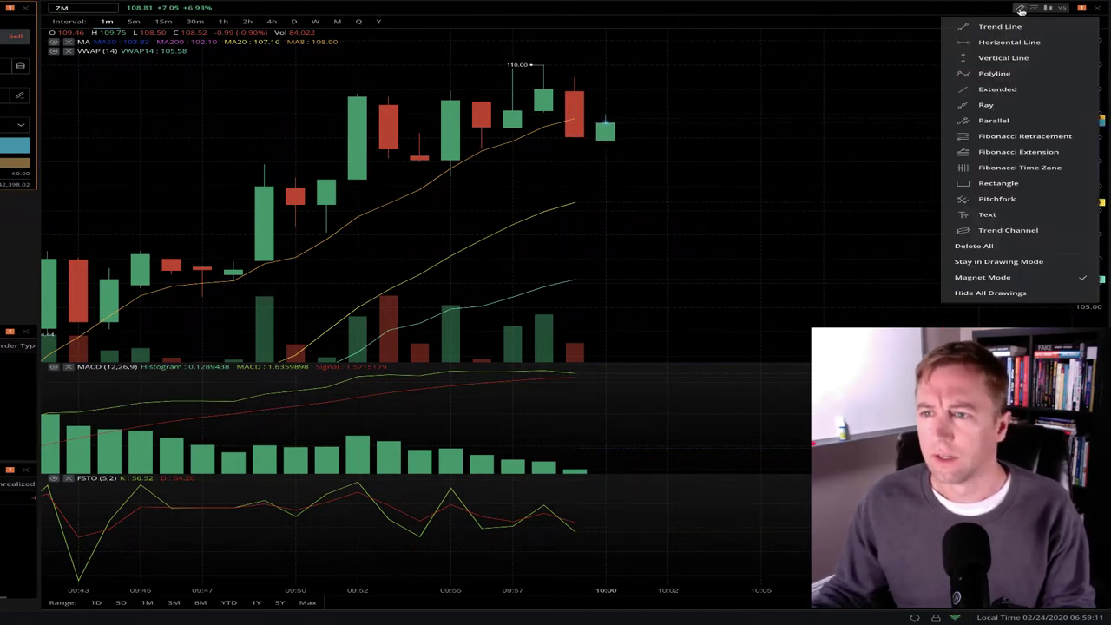
pyautogui.click(990, 42)
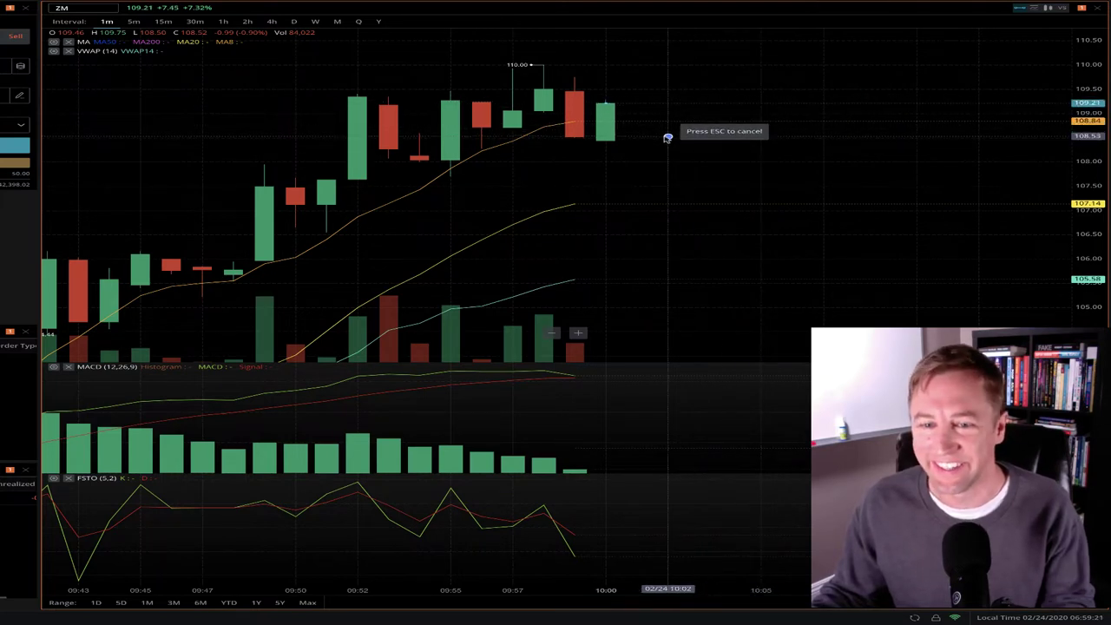
pyautogui.click(667, 139)
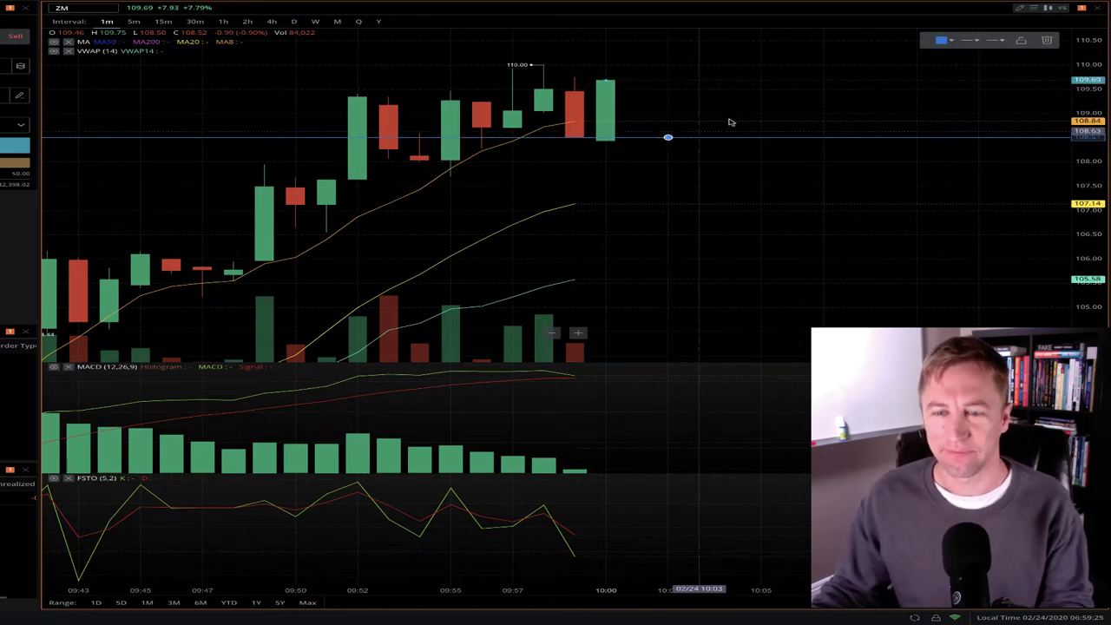
# Give the 108.51 entry line a thicker size and change its colour from blue to teal
pyautogui.click(975, 40)
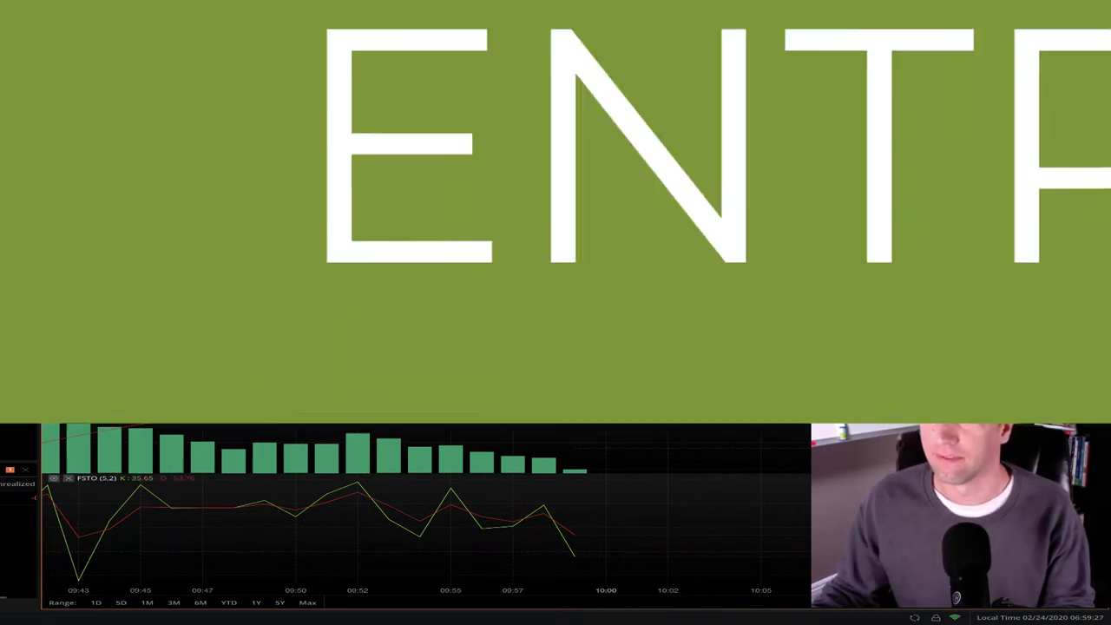
pyautogui.click(968, 84)
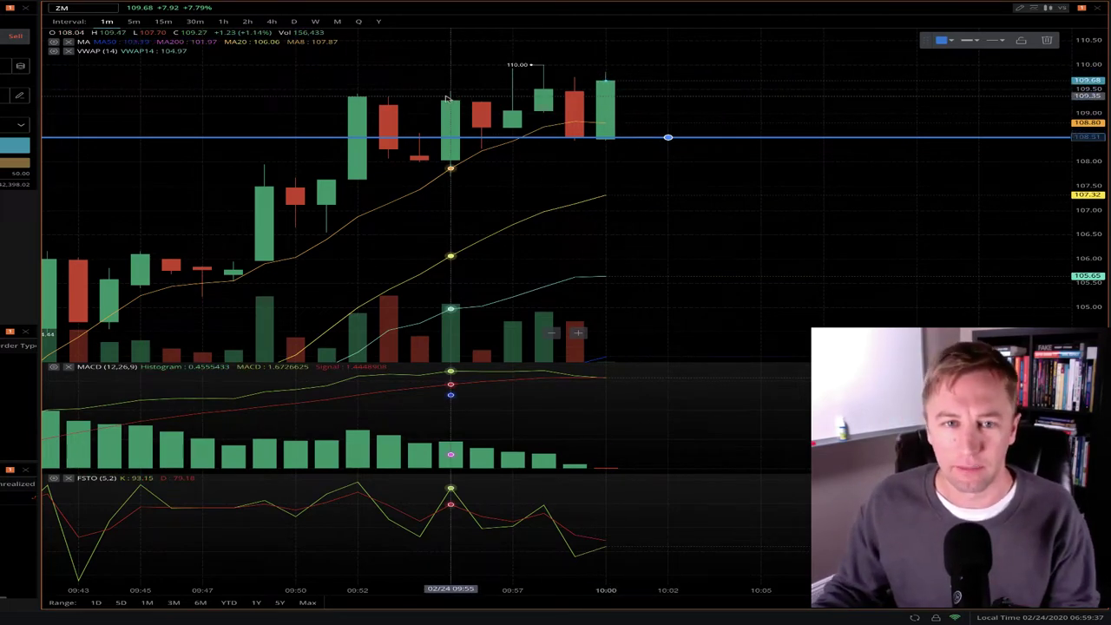
pyautogui.scroll(-3, 448, 98)
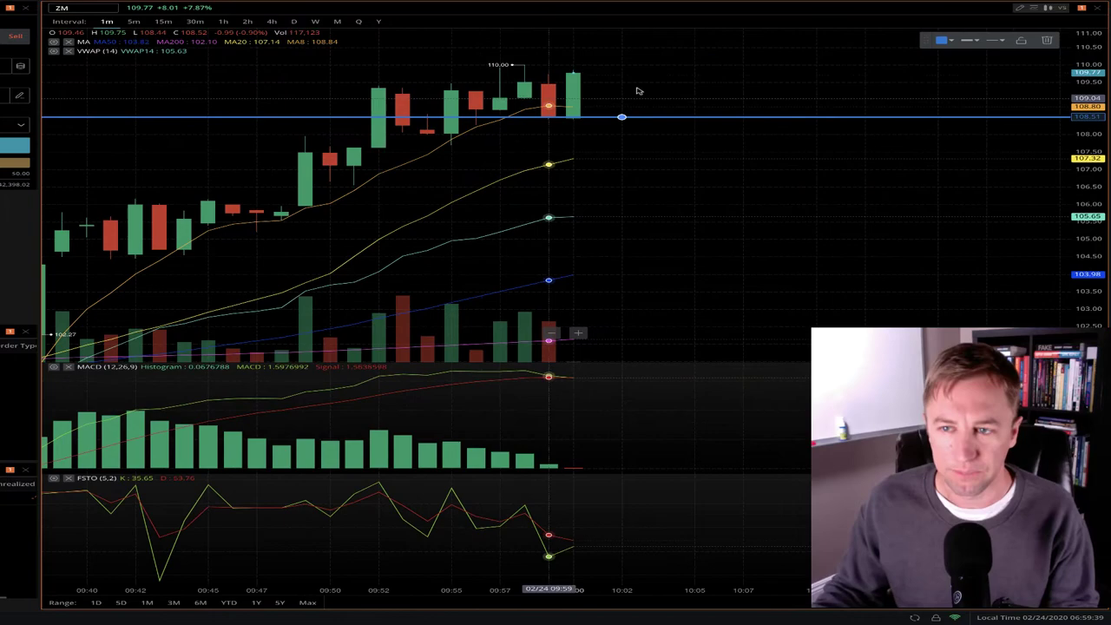
pyautogui.click(952, 41)
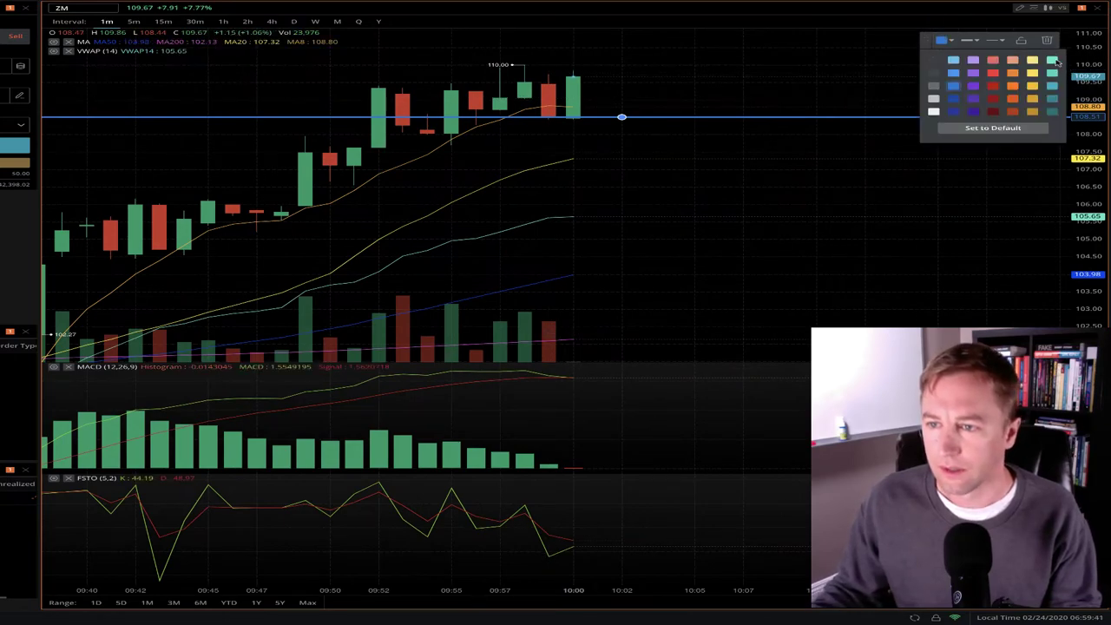
pyautogui.click(1052, 60)
pyautogui.scroll(-6, 342, 182)
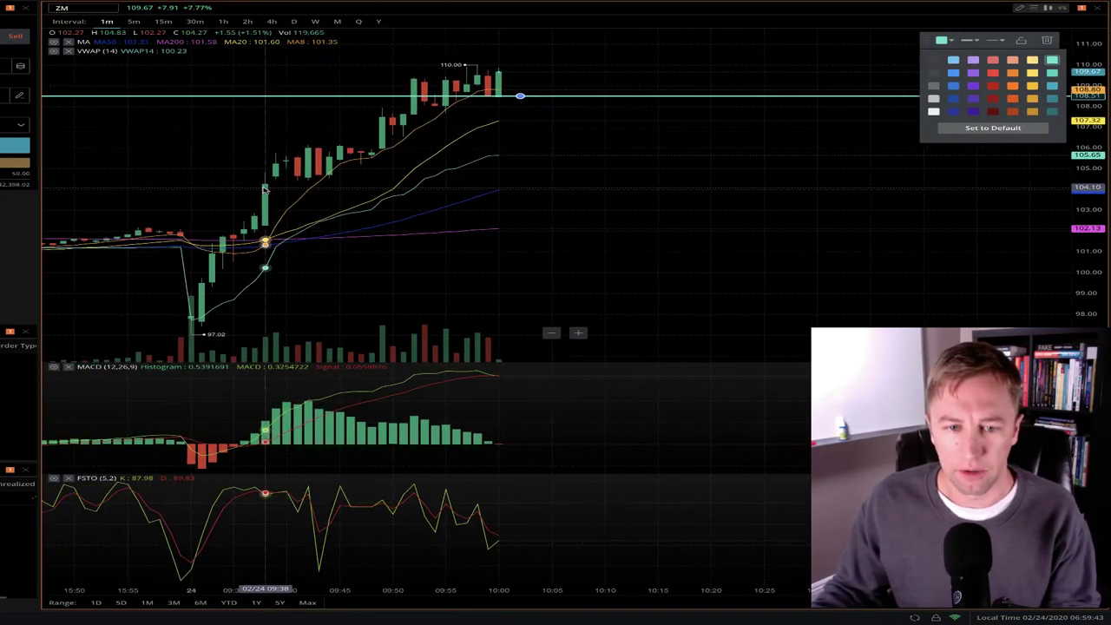
pyautogui.scroll(6, 265, 186)
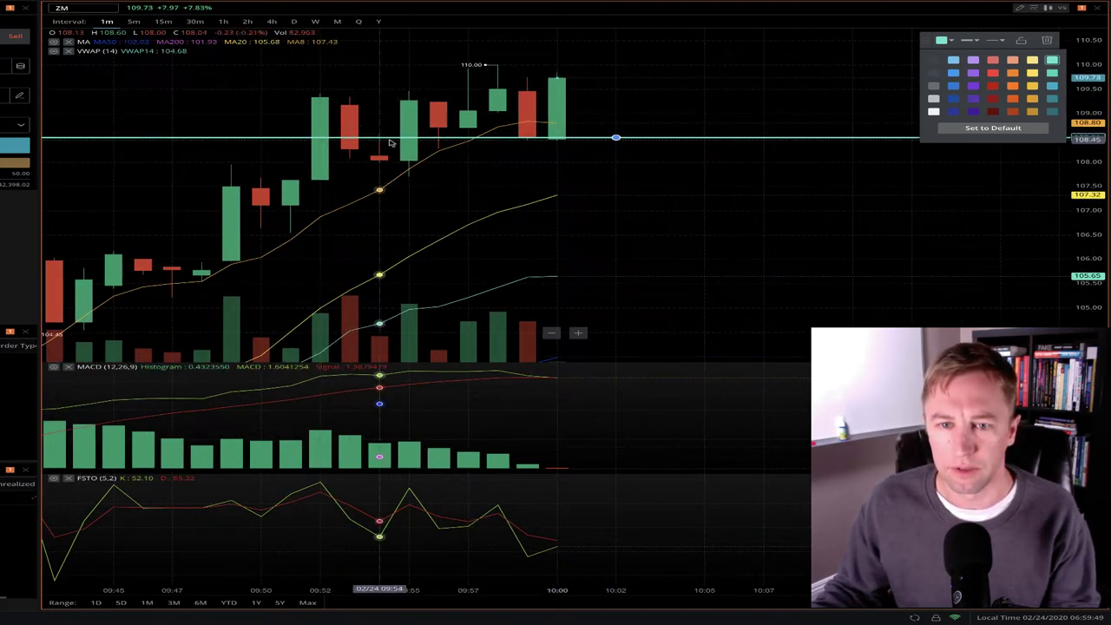
pyautogui.moveTo(389, 137); pyautogui.dragTo(421, 141)
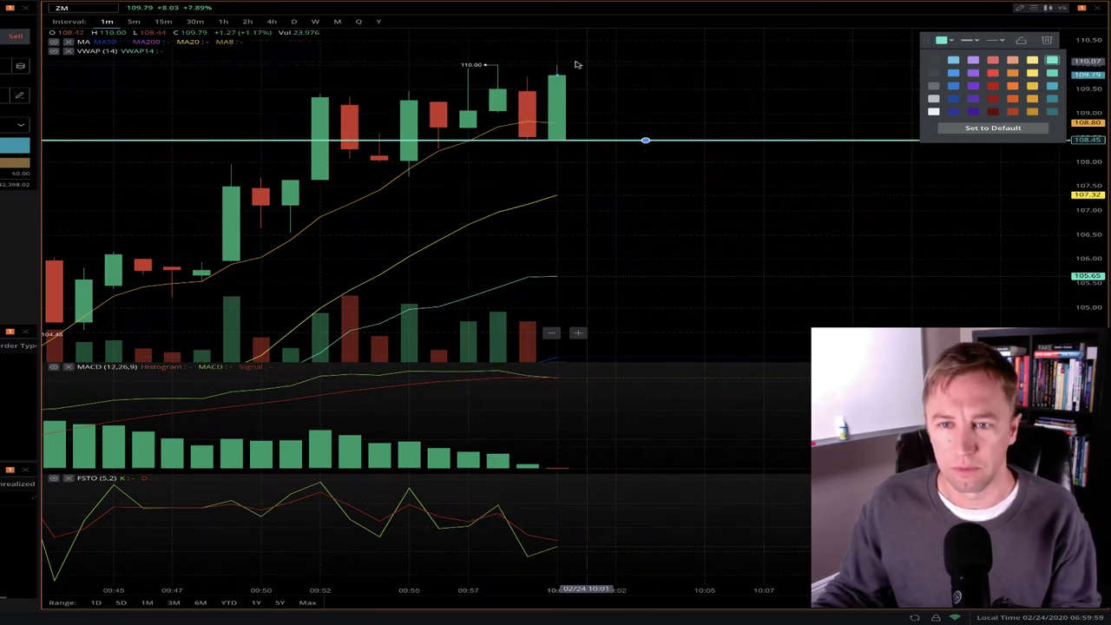
pyautogui.scroll(-1, 666, 92)
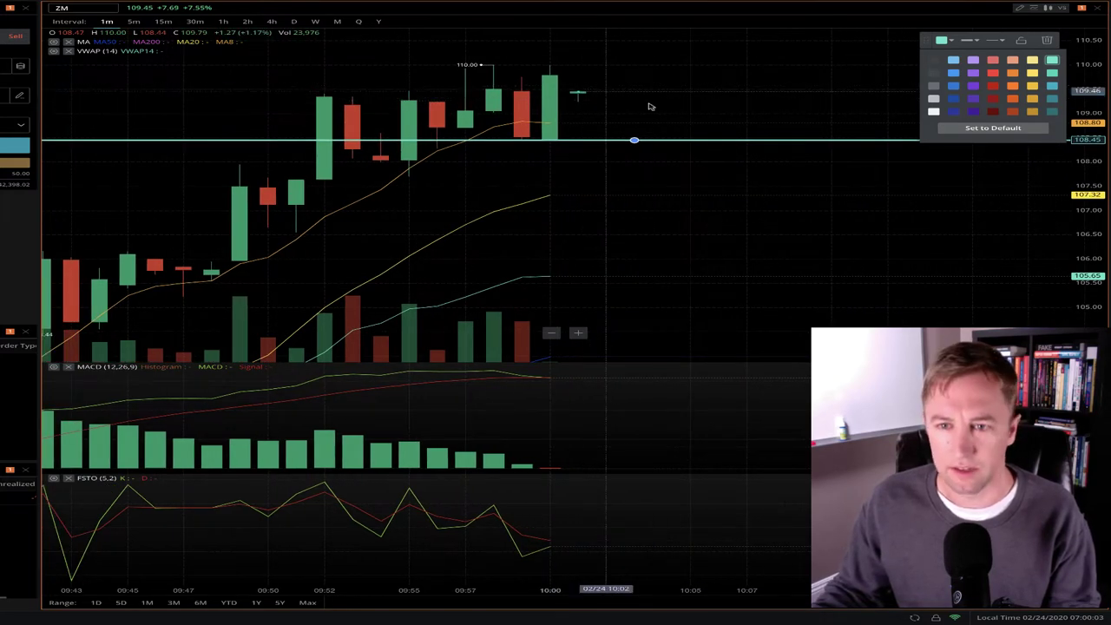
pyautogui.scroll(2, 702, 121)
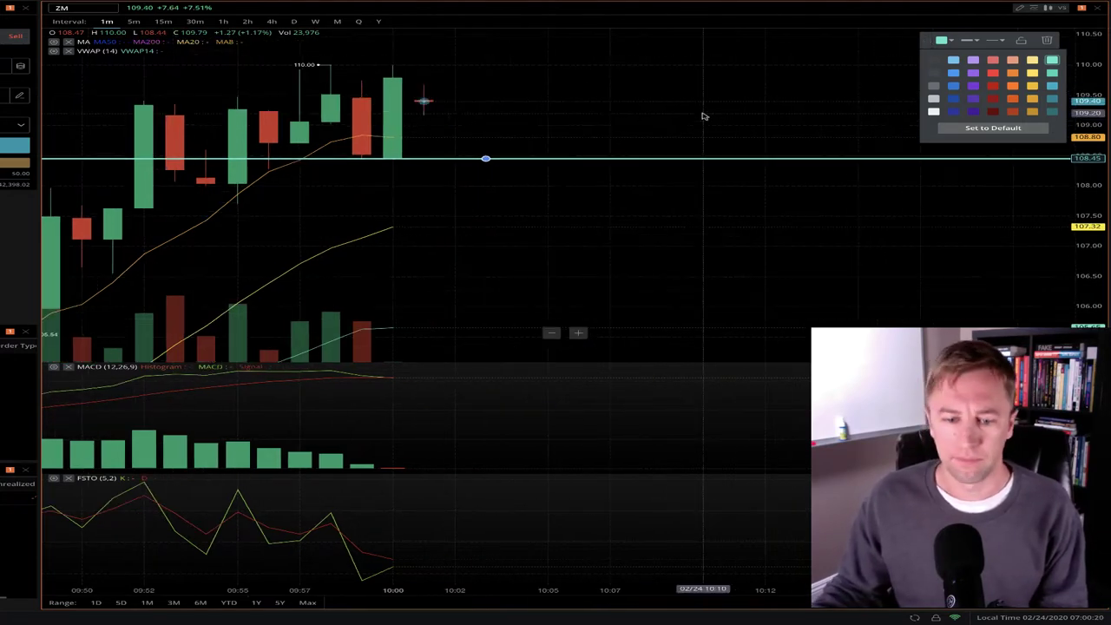
# Raise the teal short-entry line to about 108.94 and finish placing it
pyautogui.click(550, 124)
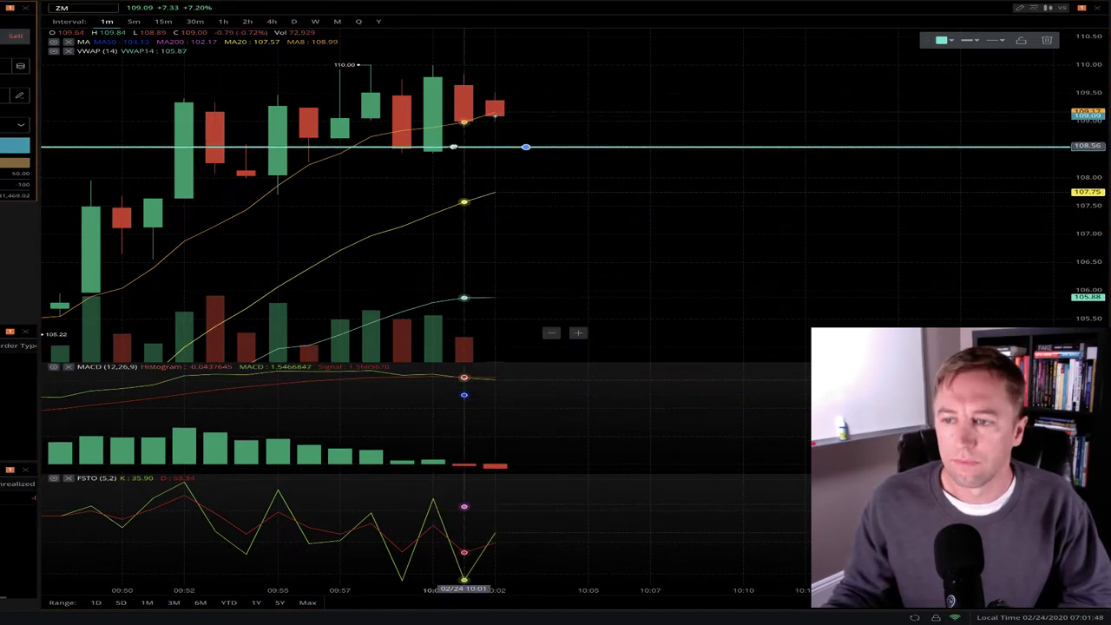
pyautogui.moveTo(456, 147); pyautogui.dragTo(445, 127)
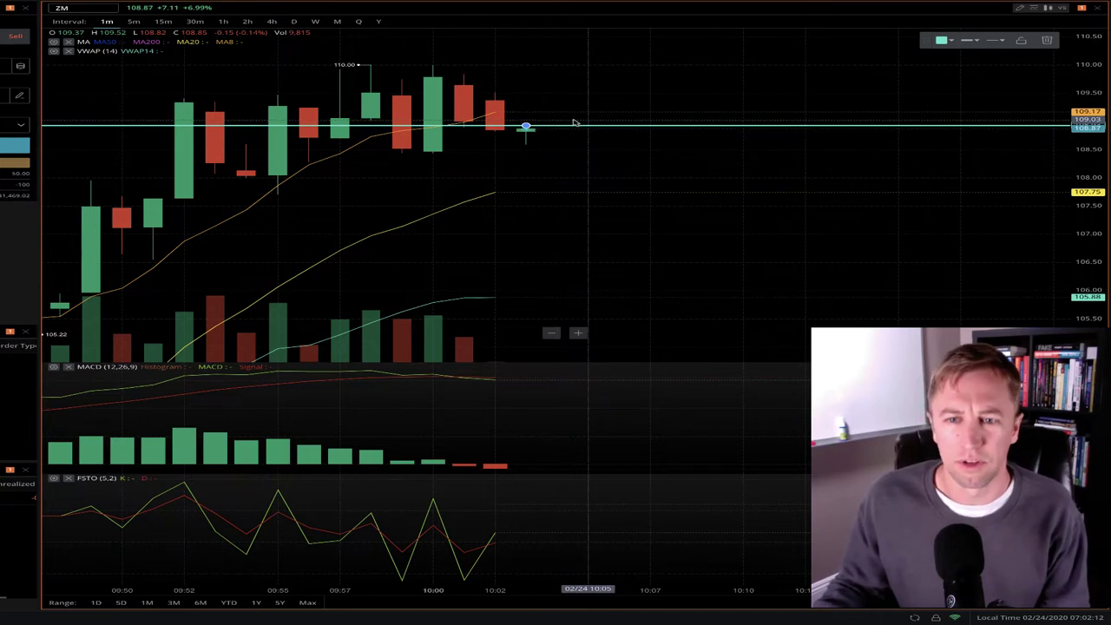
pyautogui.click(699, 179)
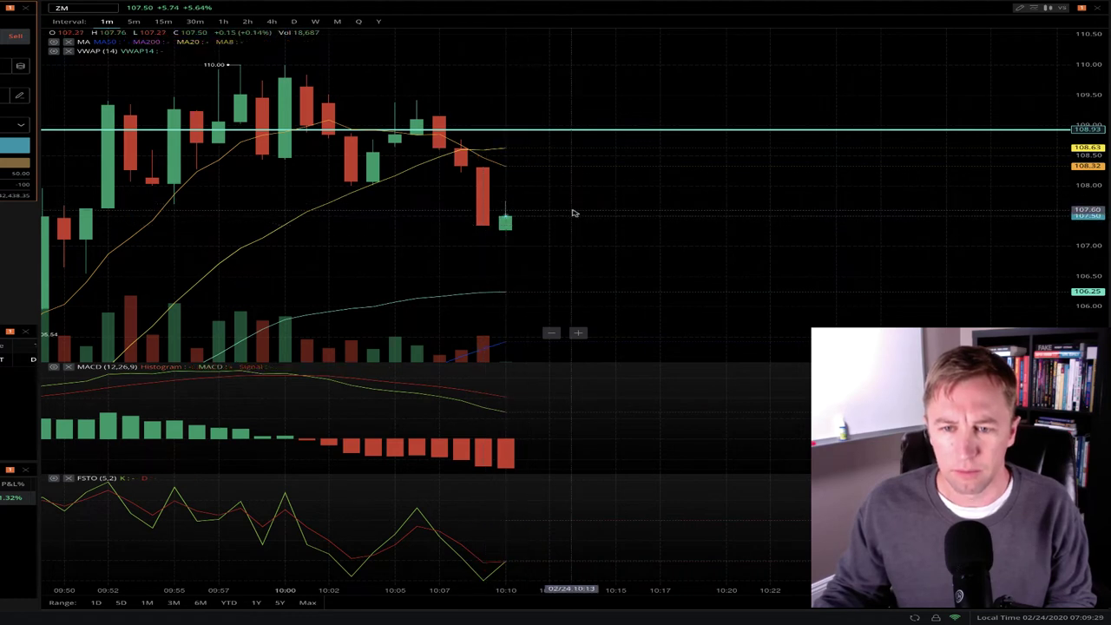
# Zoom out the time axis to show a wider span of 1-minute ZM candles
pyautogui.scroll(-2, 548, 232)
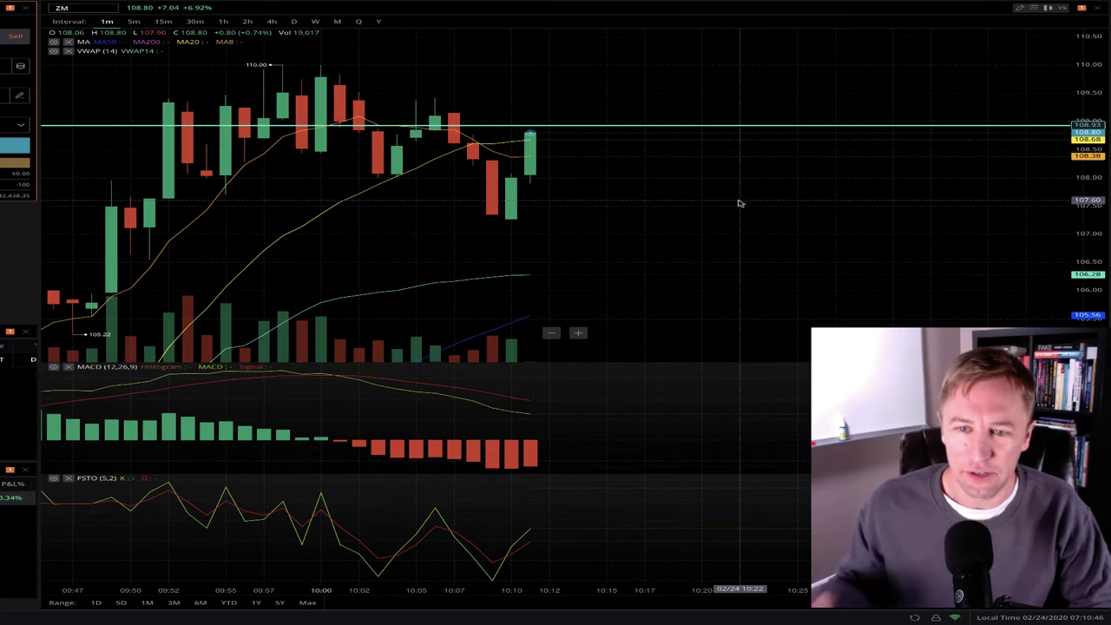
pyautogui.click(16, 35)
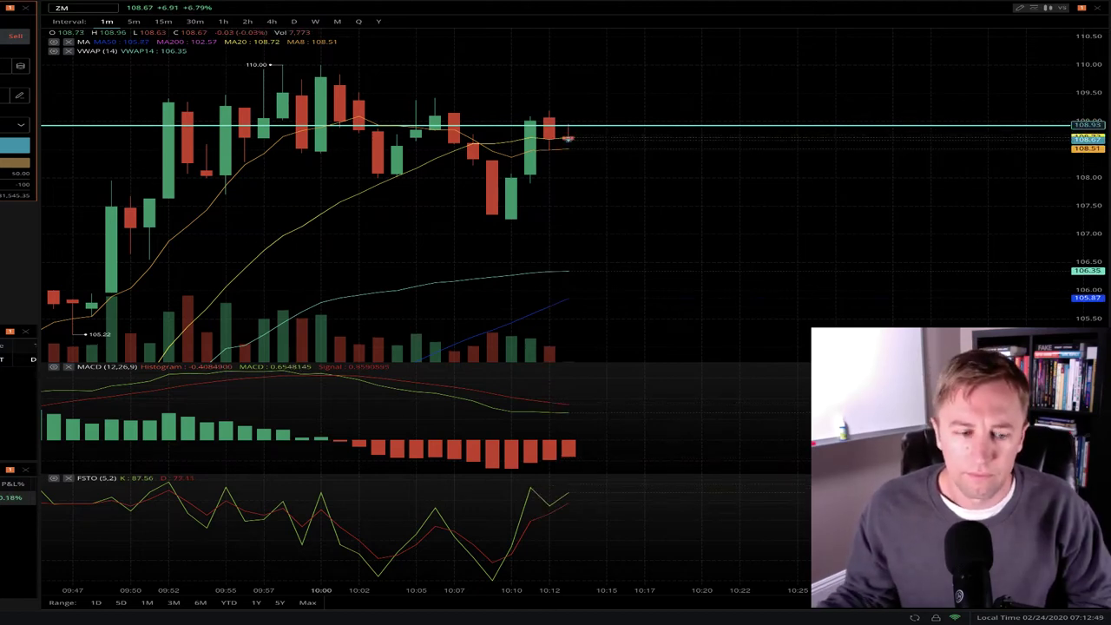
pyautogui.click(133, 22)
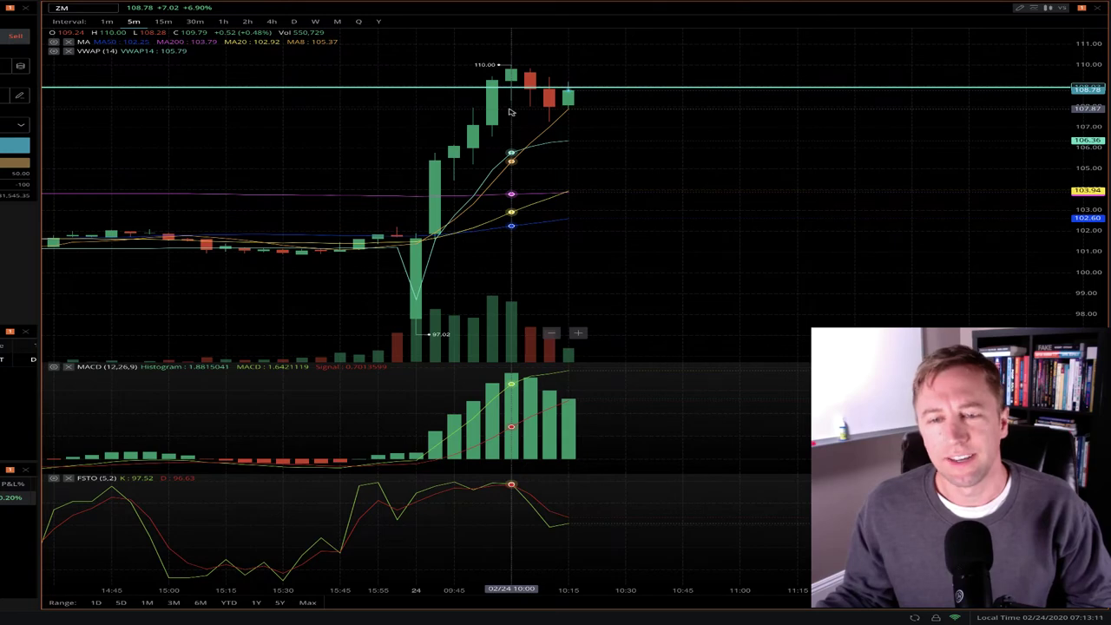
pyautogui.click(109, 21)
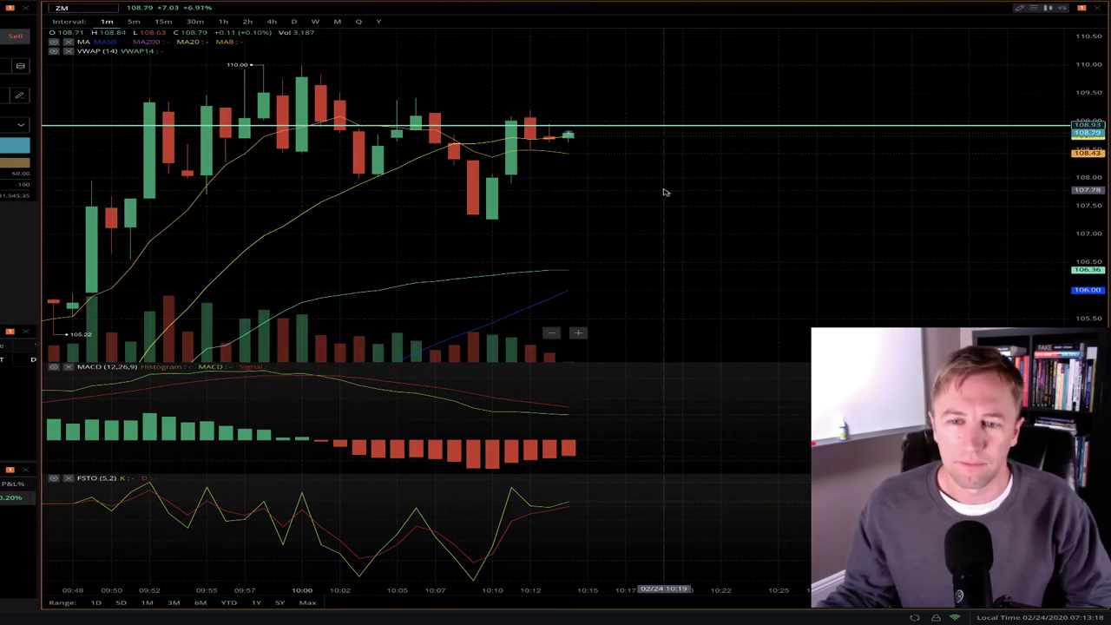
pyautogui.scroll(3, 657, 188)
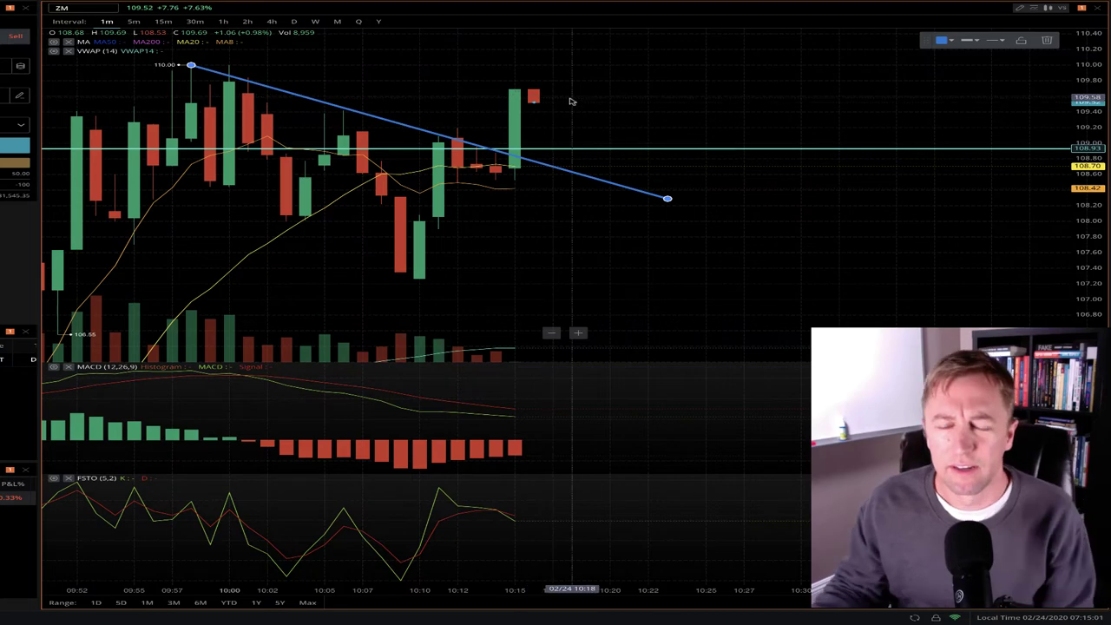
pyautogui.scroll(-3, 652, 142)
pyautogui.hscroll(3, 652, 142)
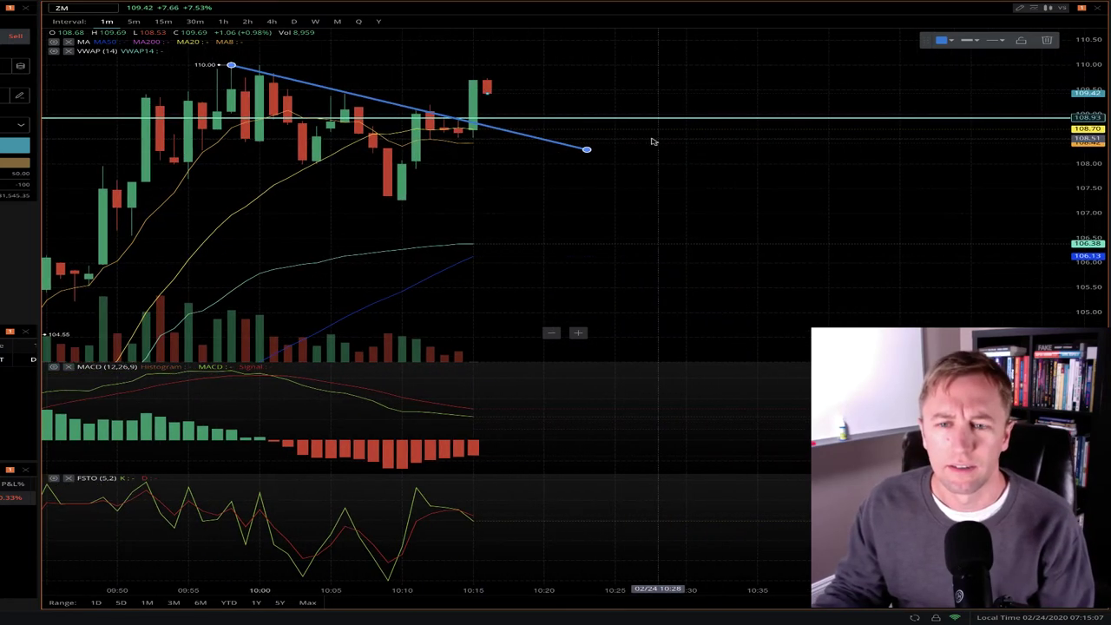
pyautogui.scroll(-1, 652, 141)
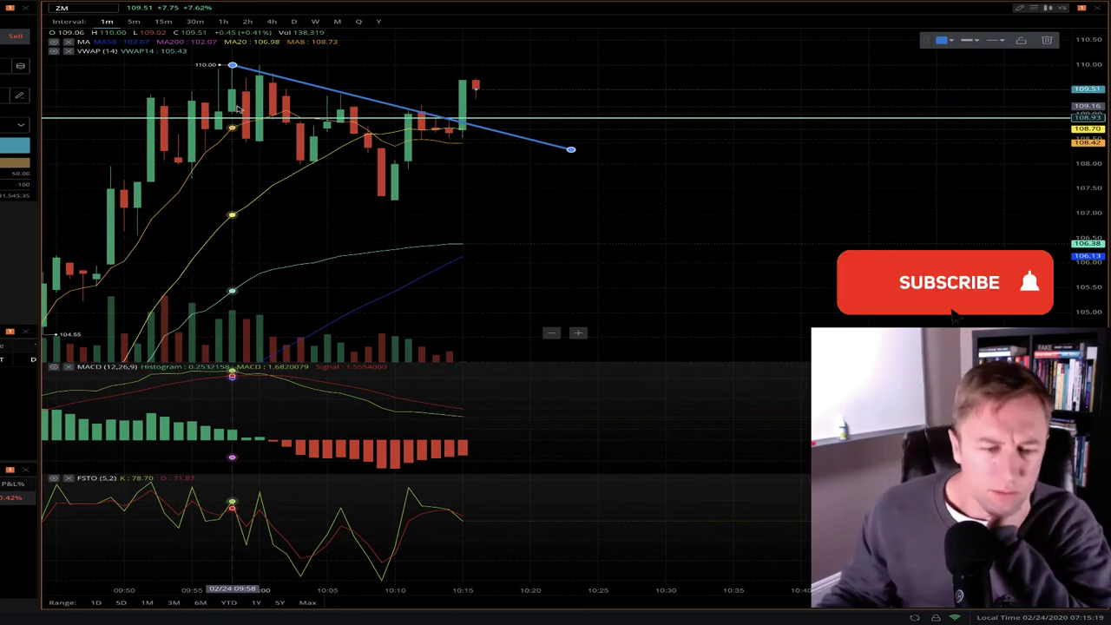
pyautogui.scroll(3, 235, 109)
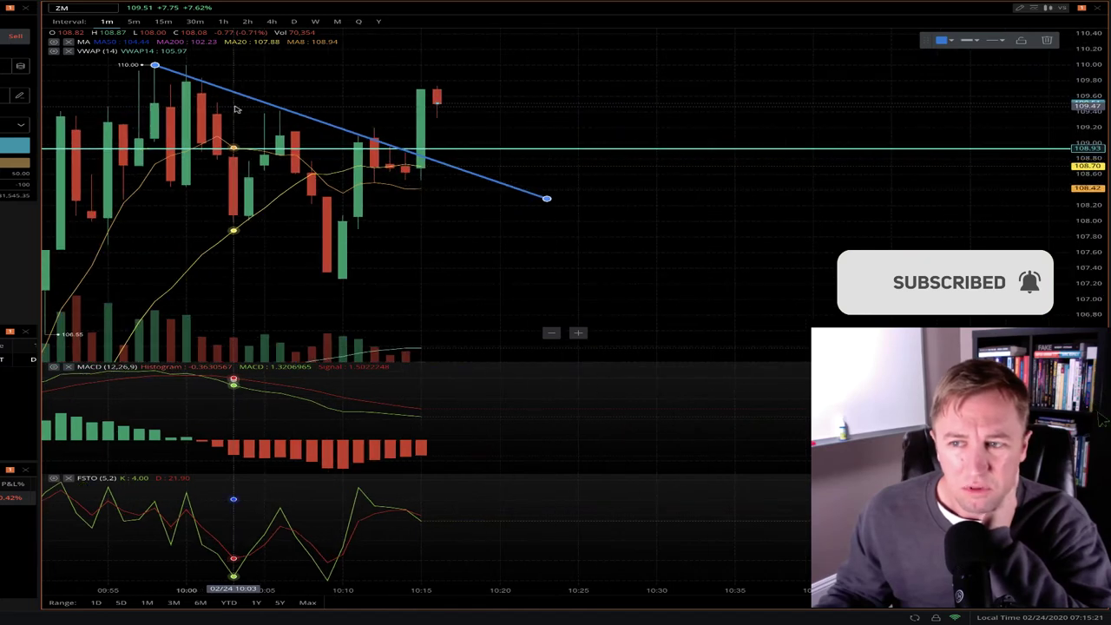
pyautogui.scroll(-1, 235, 108)
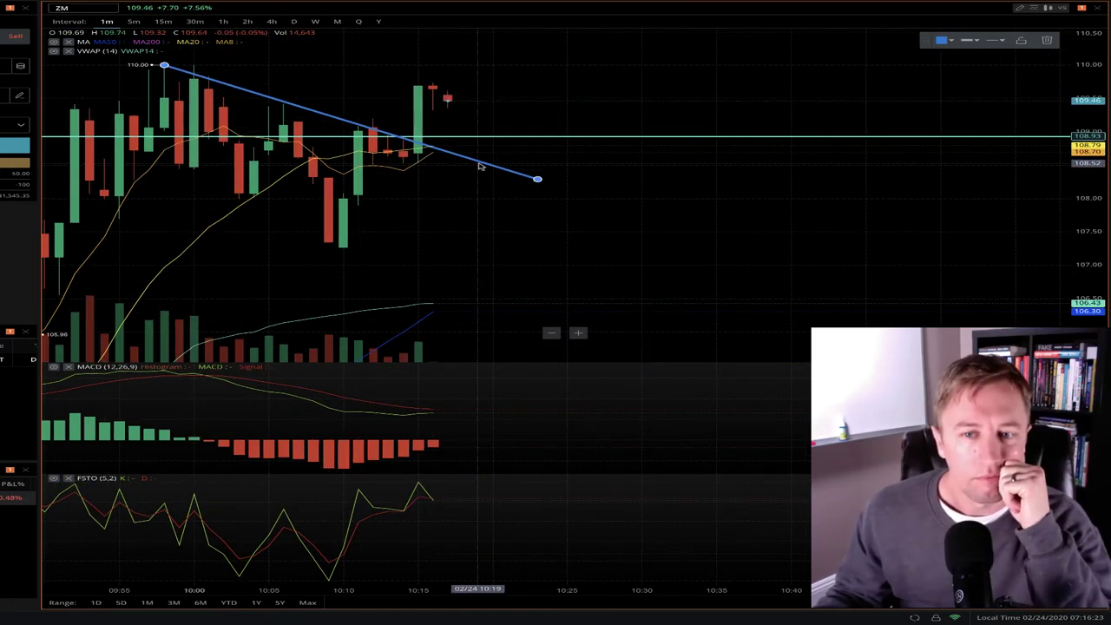
pyautogui.scroll(-3, 482, 160)
pyautogui.scroll(2, 483, 145)
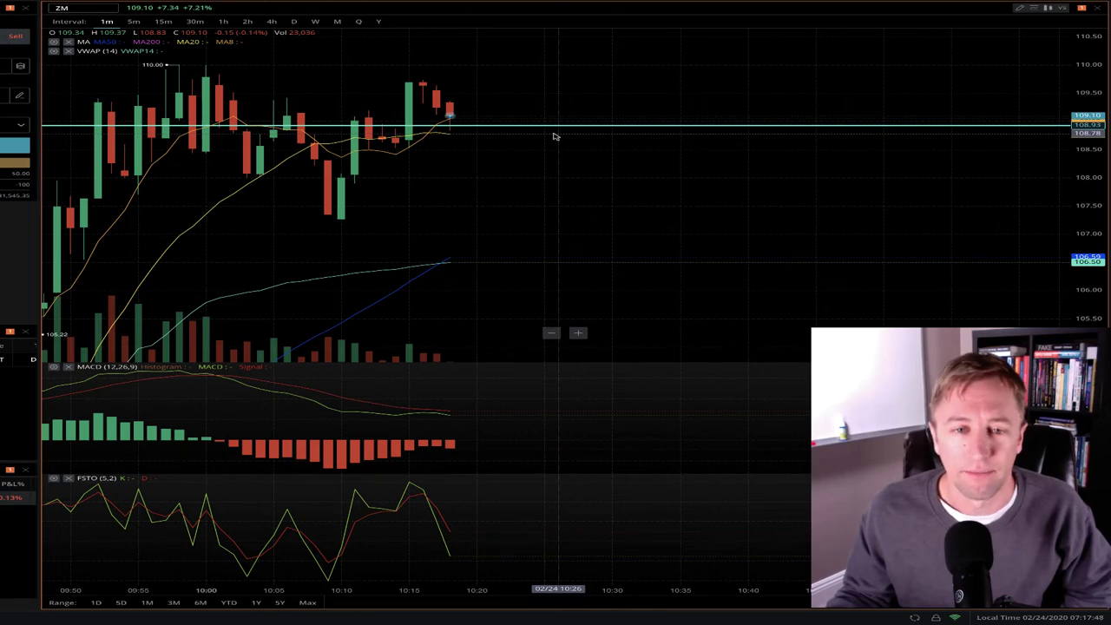
pyautogui.scroll(2, 552, 137)
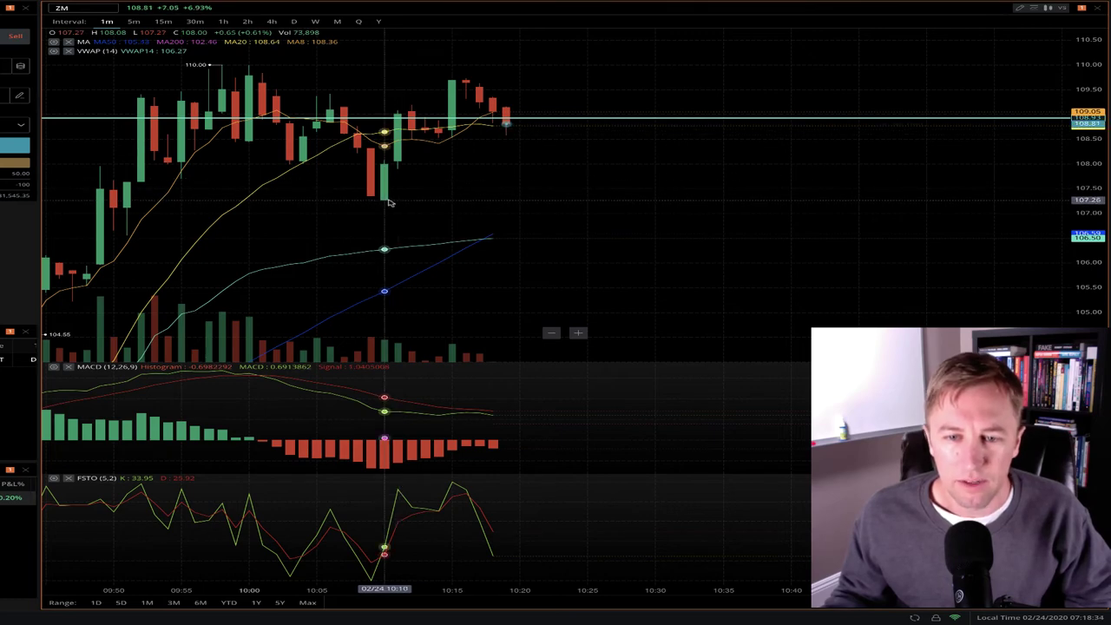
# Switch the ZM chart interval to 5m
pyautogui.click(134, 21)
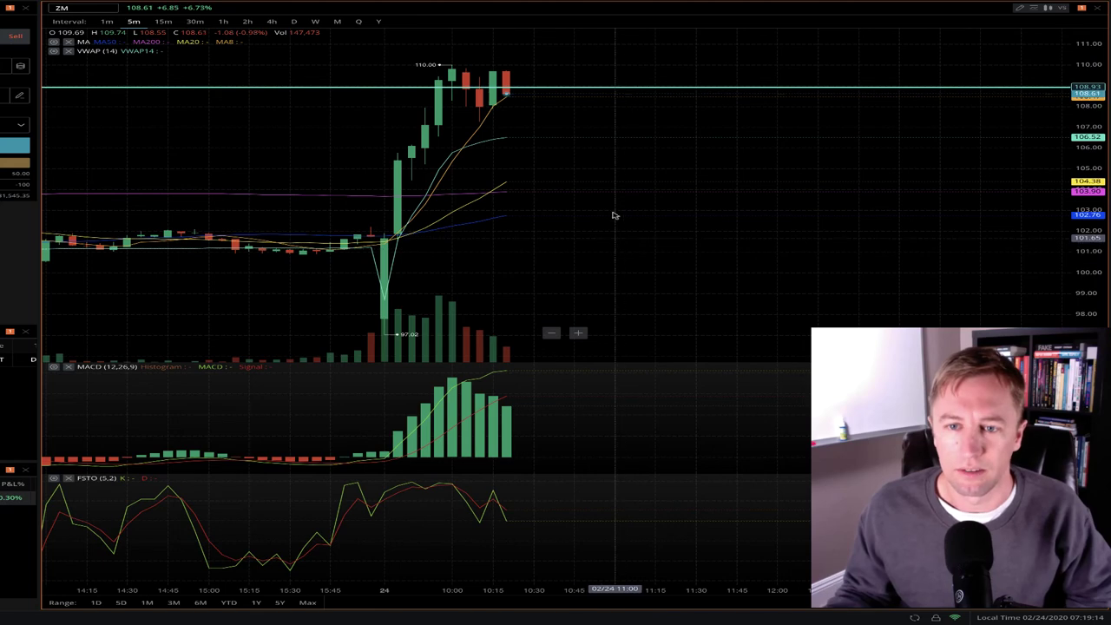
# Switch the ZM chart interval back to 1m
pyautogui.click(107, 22)
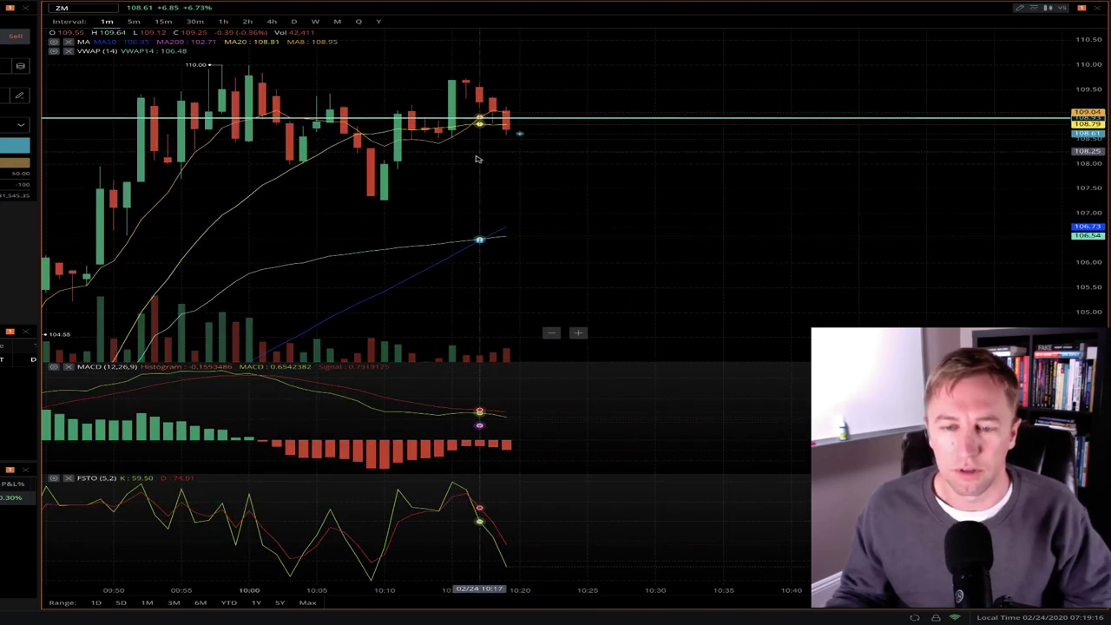